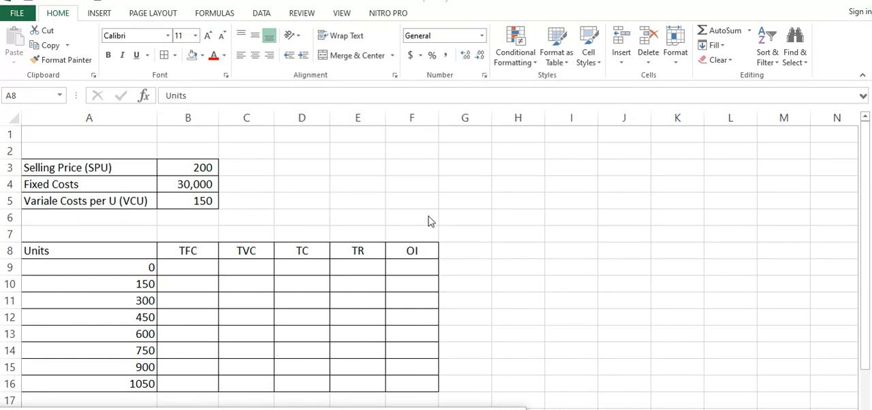
Step: Enter the fixed cost reference =$B$4 in the first TFC cell, B9, and fill it down to B16
scroll(331, 206, "down", 1)
scroll(331, 207, "up", 1)
left_click(198, 270)
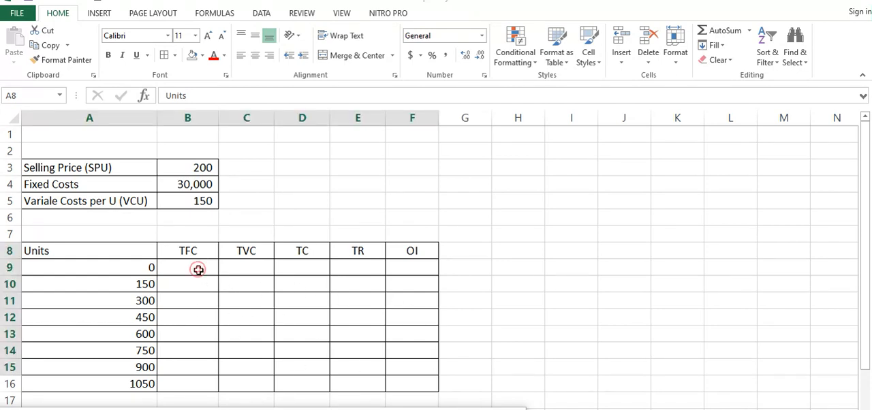
left_click(199, 269)
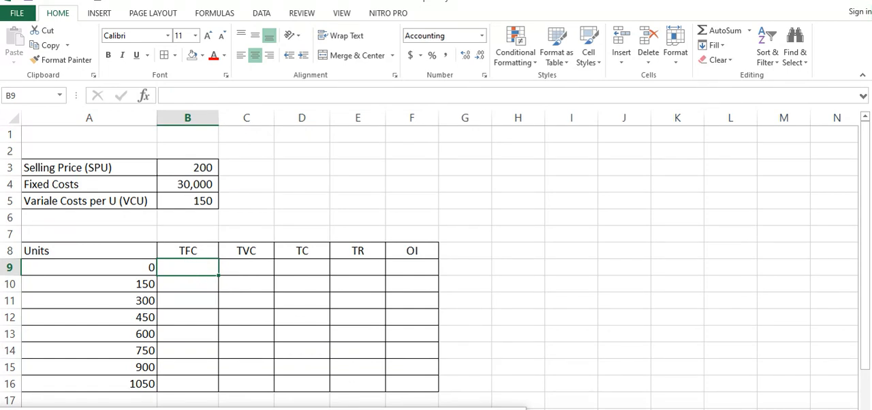
type("=")
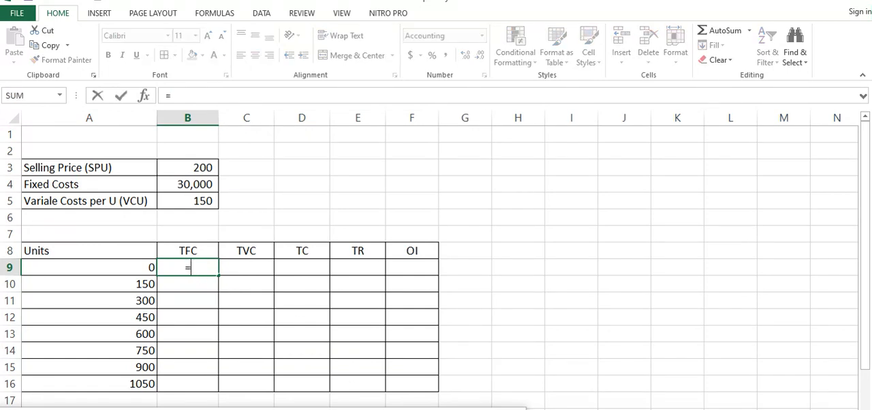
left_click(189, 184)
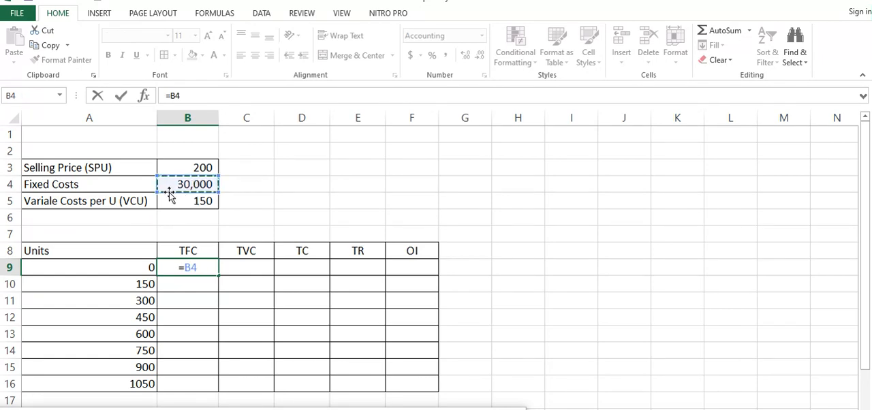
left_click(171, 95)
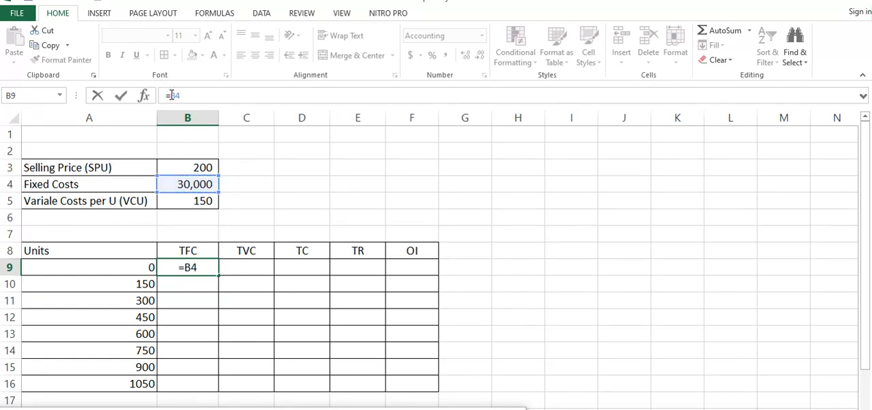
type("$")
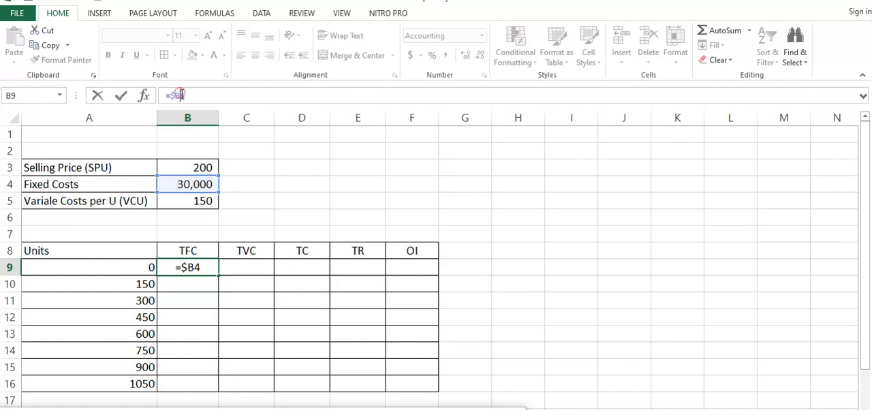
left_click(182, 96)
type("$")
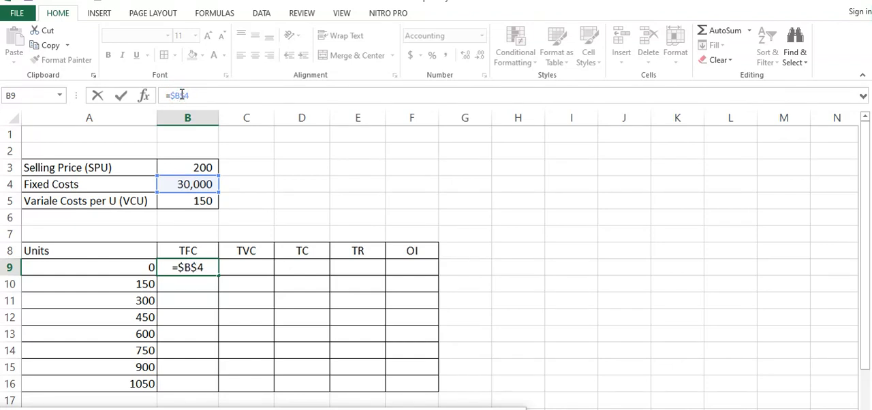
key("Return")
left_click(201, 267)
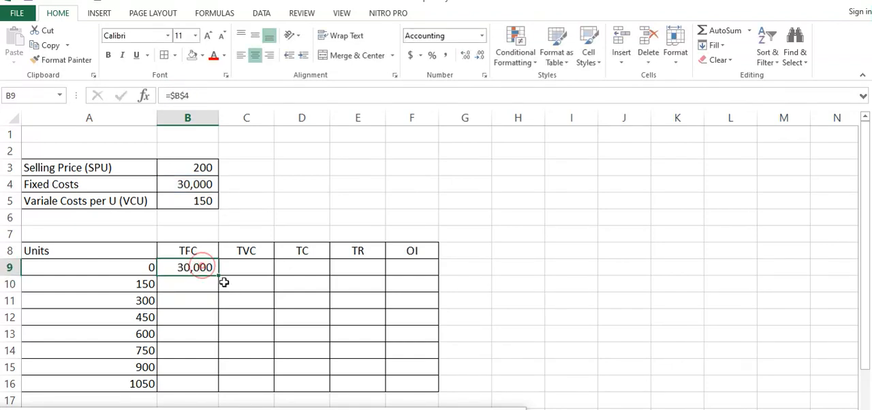
left_click_drag(219, 275, 216, 387)
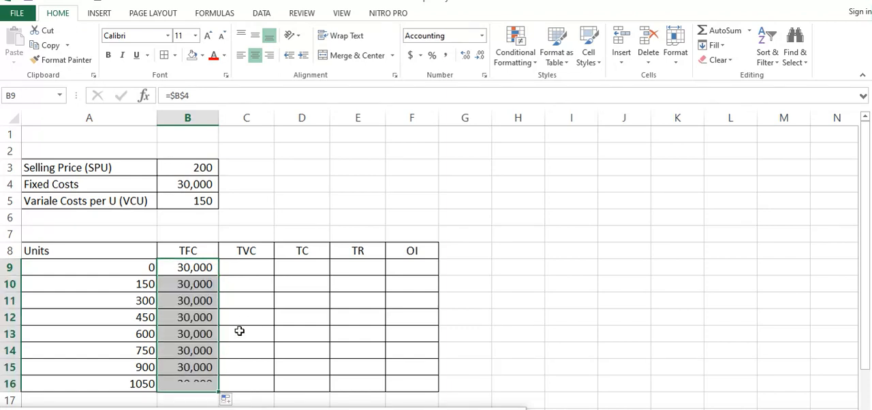
Step: Calculate the total variable cost for the first units row by entering =$B$5*A9 in C9
left_click(250, 270)
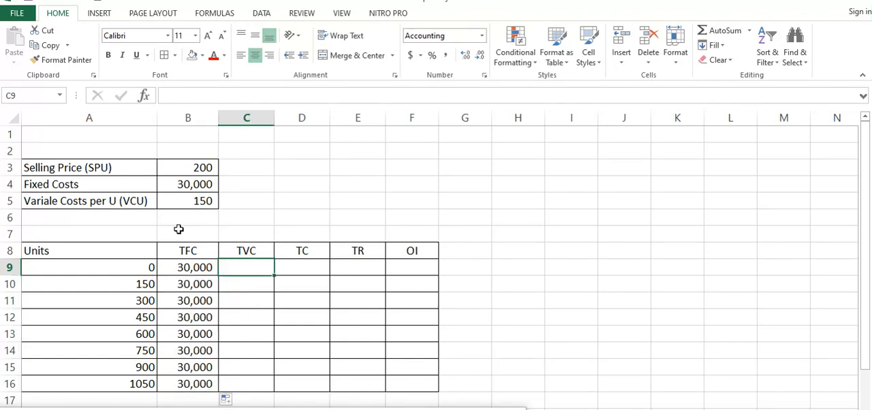
left_click(190, 199)
left_click(136, 267)
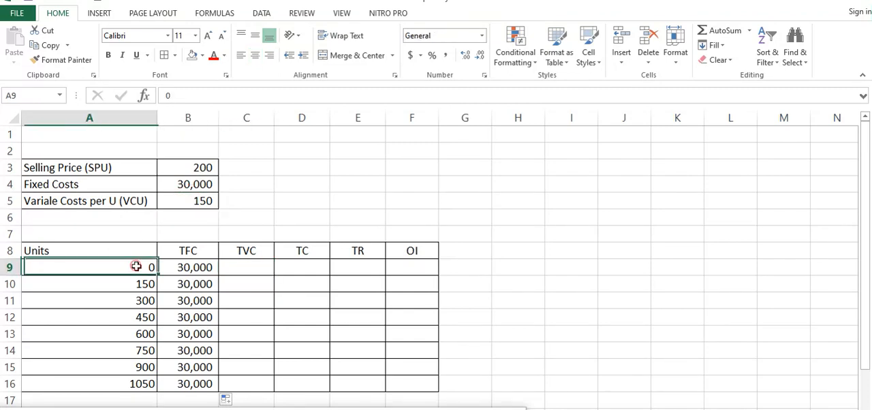
left_click(255, 267)
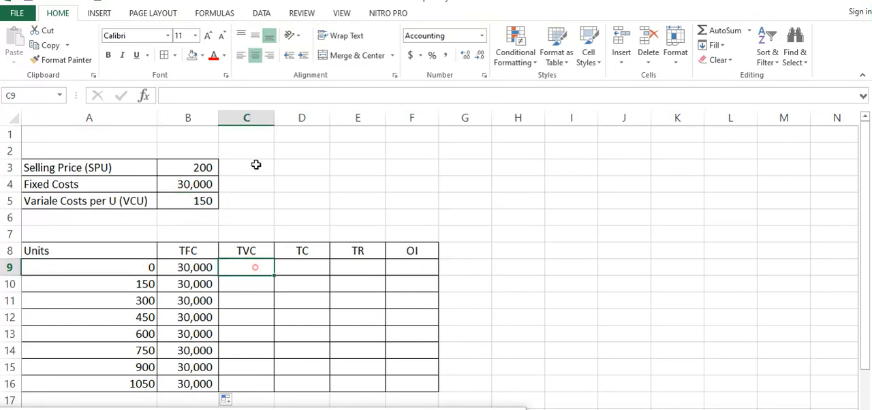
type("=")
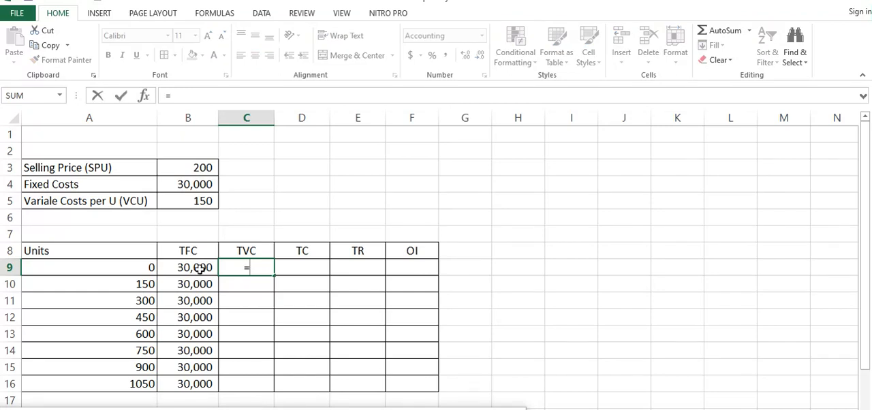
left_click(196, 199)
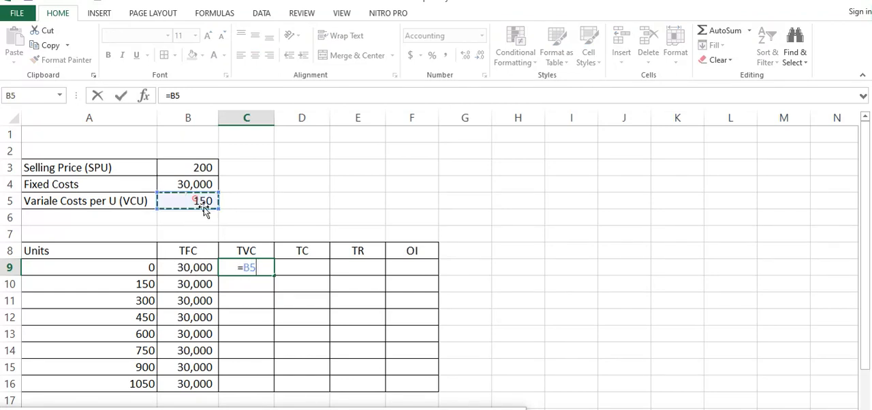
left_click(175, 97)
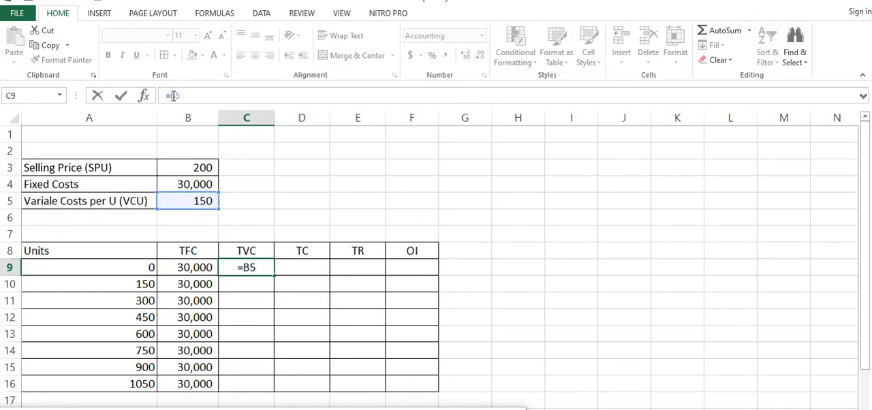
type("$B$")
left_click(201, 91)
type("*")
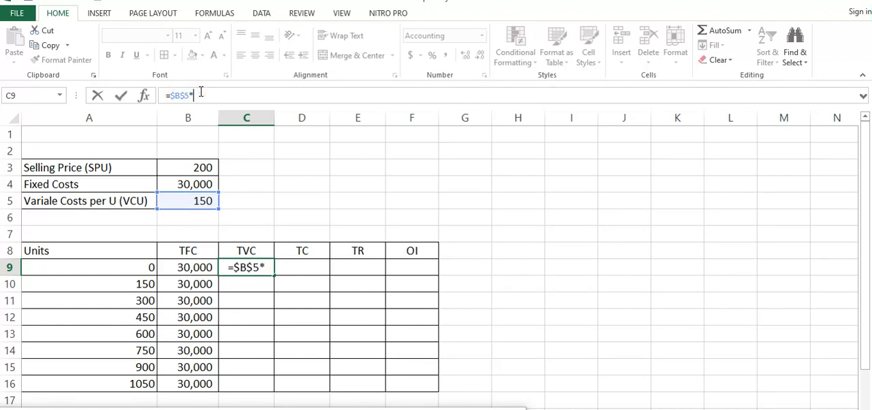
left_click(140, 267)
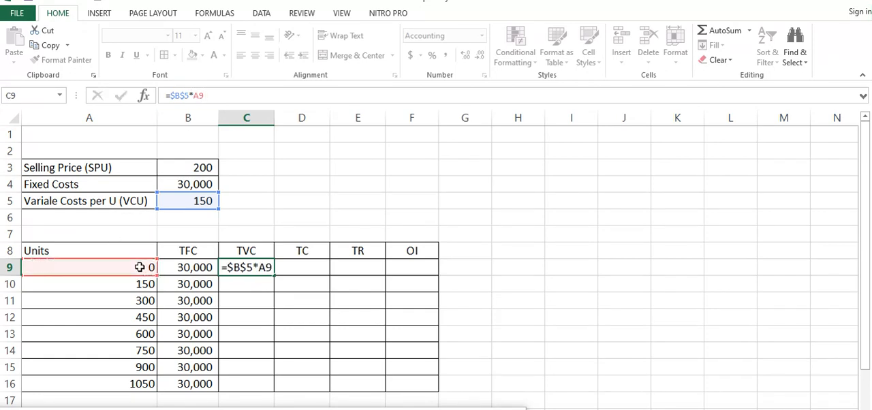
key("Return")
Step: Fill the TVC formula from C9 down the column to C16
left_click(264, 267)
left_click(145, 267)
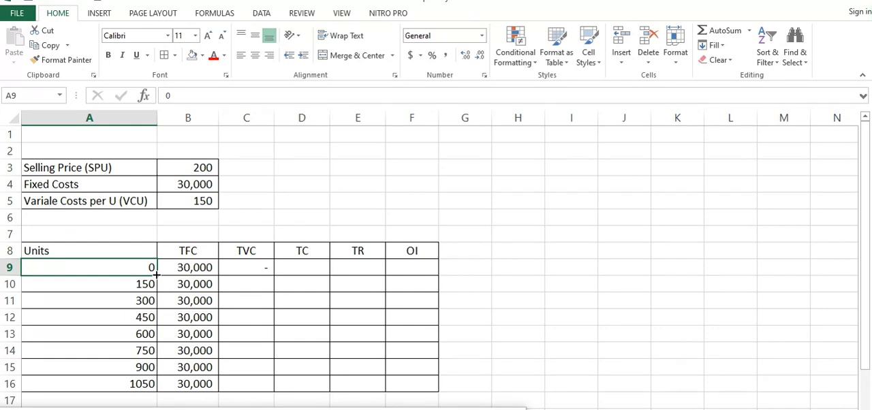
left_click(235, 271)
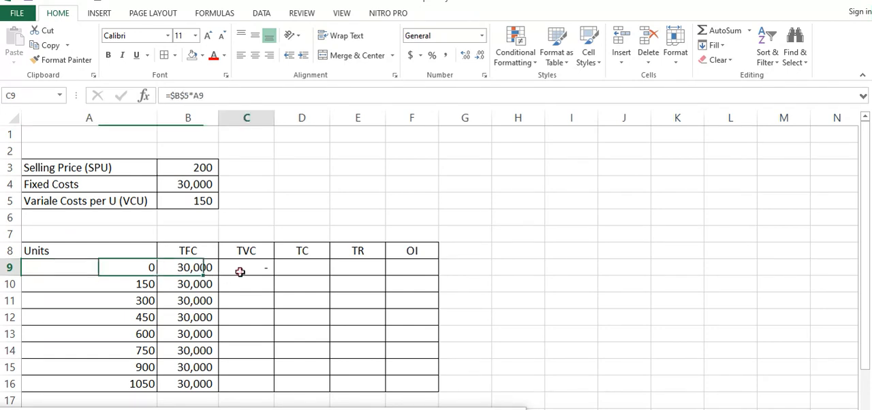
left_click_drag(275, 276, 272, 387)
left_click(306, 270)
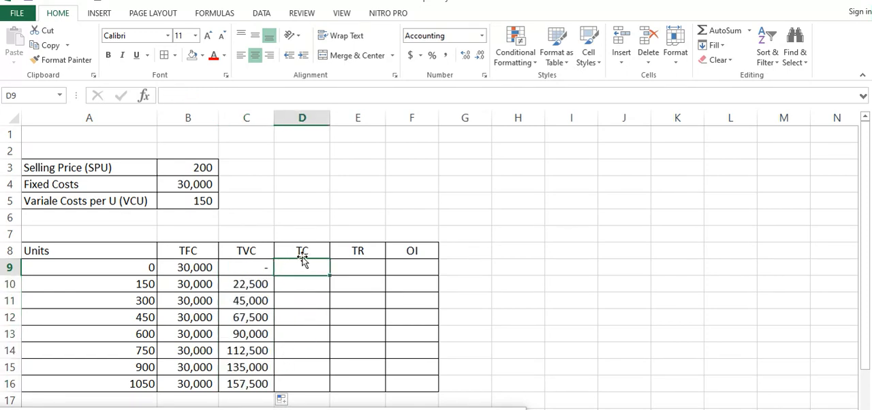
type("=")
left_click(193, 267)
type("+")
key("Escape")
Step: Calculate total cost with =B9+C9 in D9 and fill the formula down to D16
type("=")
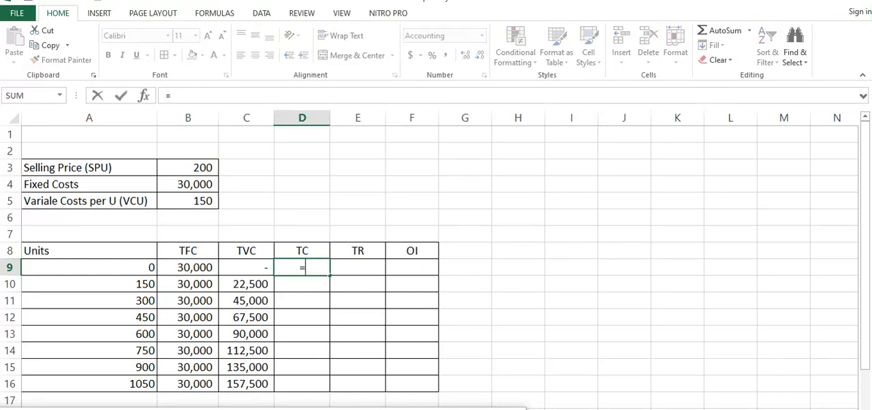
left_click(203, 268)
type("+")
left_click(246, 268)
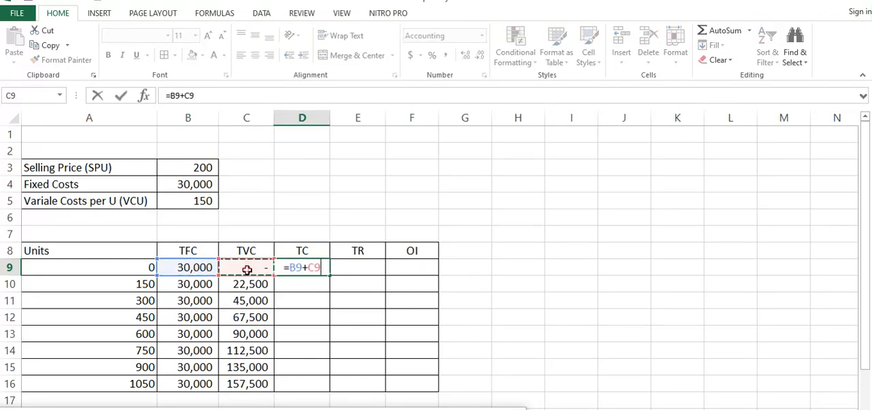
key("Return")
left_click(293, 268)
left_click_drag(330, 275, 323, 388)
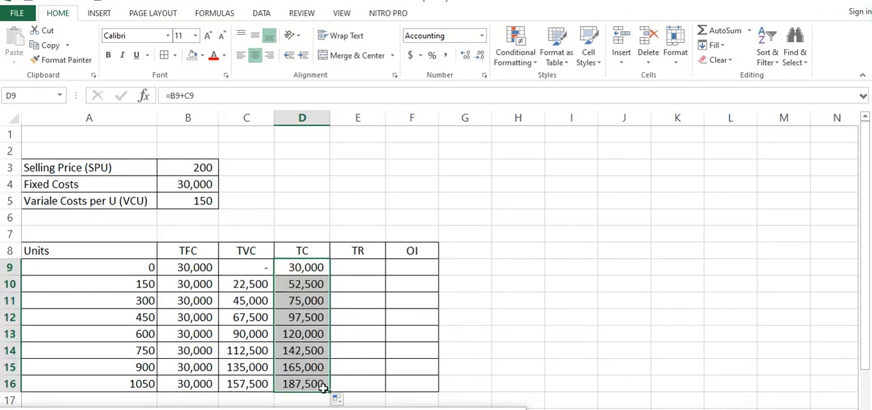
Step: Try to calculate total revenue in E9 by multiplying the absolute selling price reference $B$3 by the units in A9
left_click(354, 271)
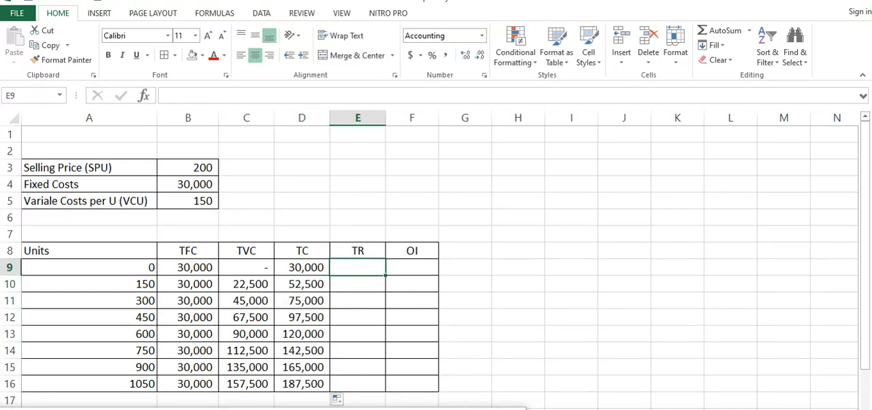
type("=")
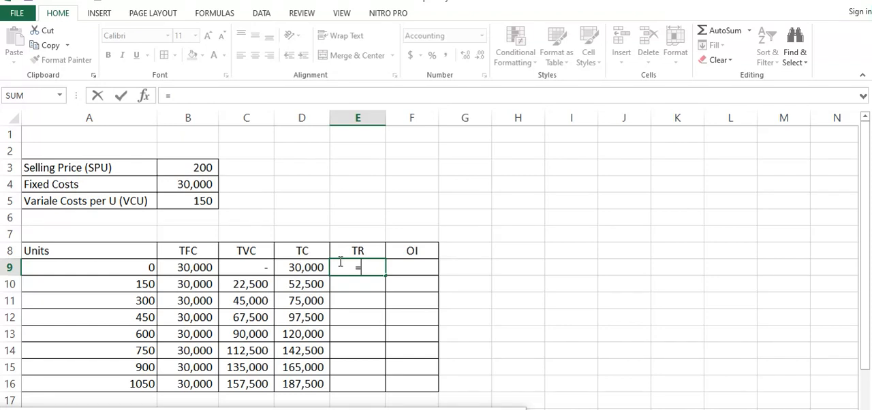
left_click(200, 167)
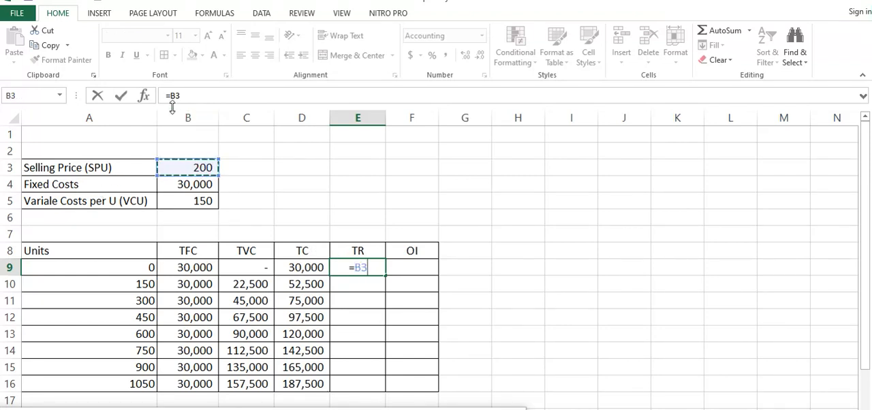
left_click(171, 96)
type("$")
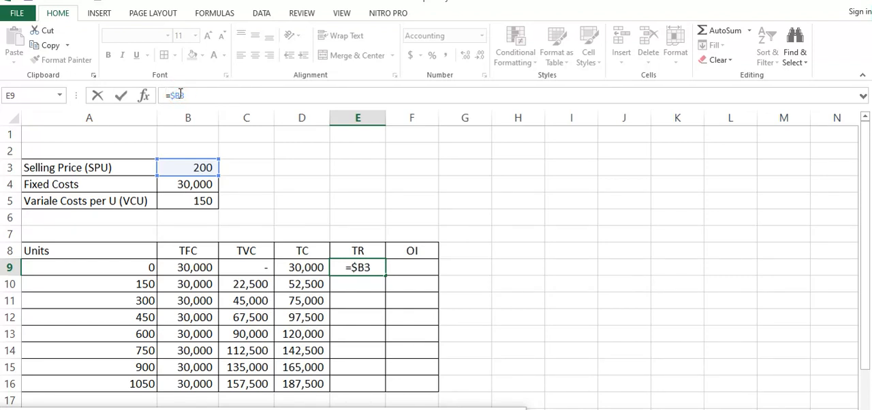
left_click(181, 95)
type("$")
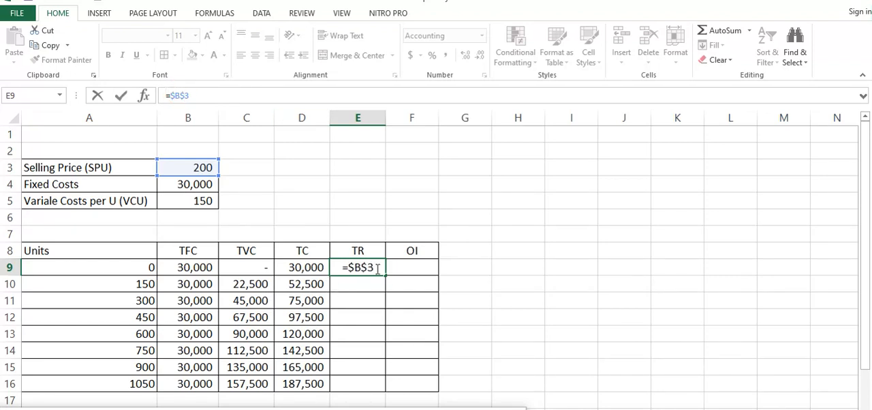
type("*")
left_click(139, 268)
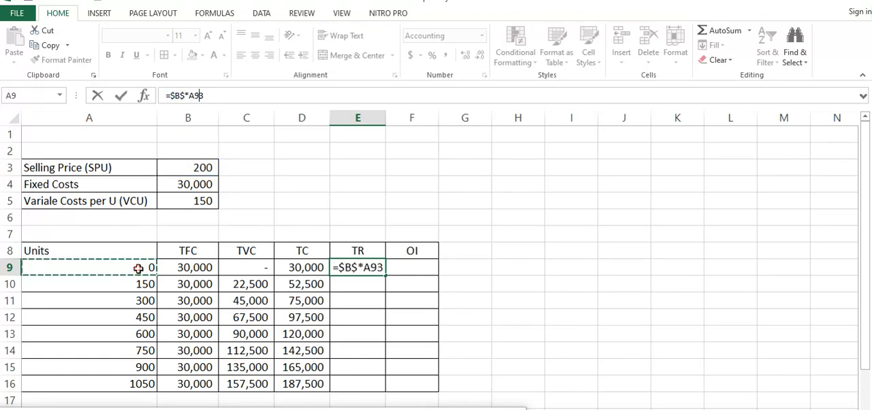
key("Return")
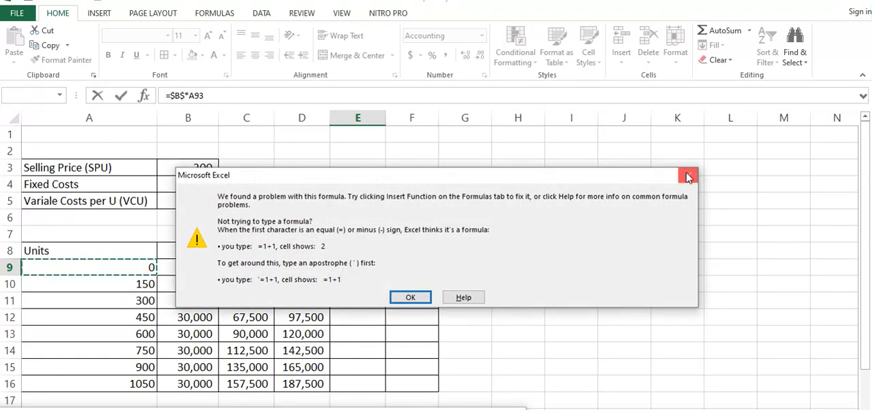
left_click(688, 177)
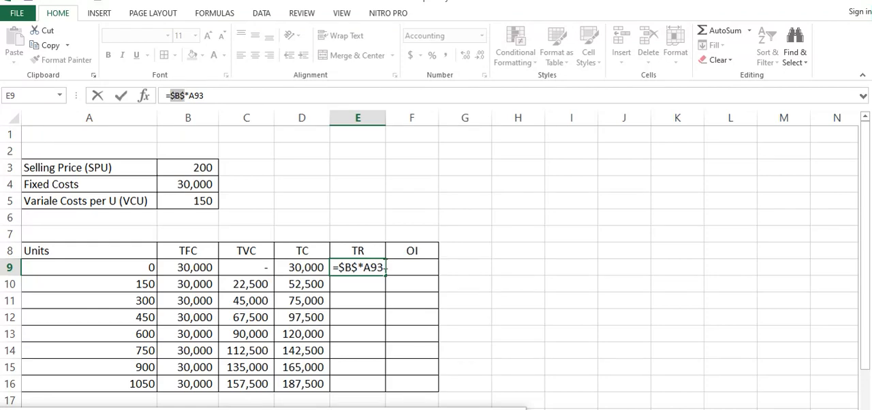
Step: Remove the stray 3 after A9 in the E9 total revenue formula and try to commit it
left_click(383, 266)
key("BackSpace")
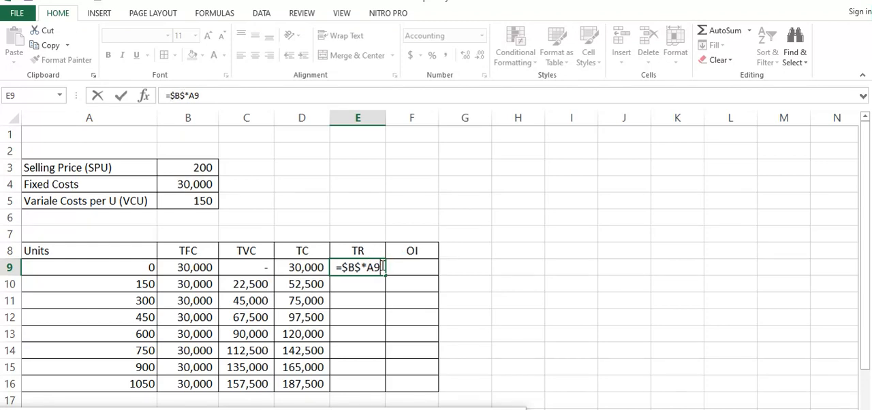
key("Return")
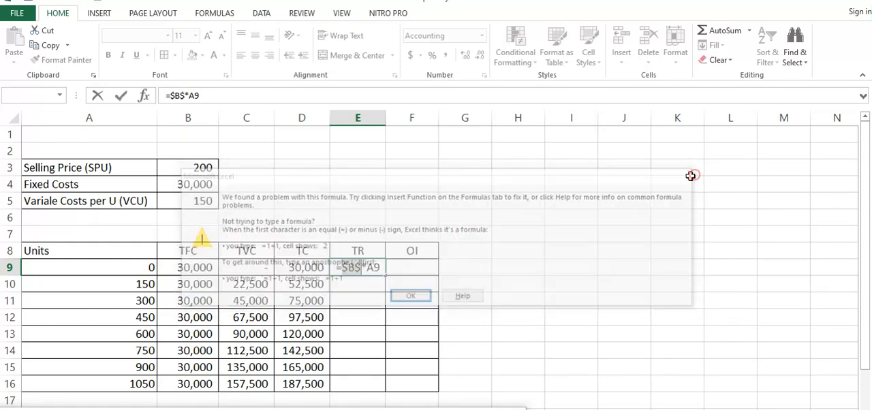
left_click(688, 175)
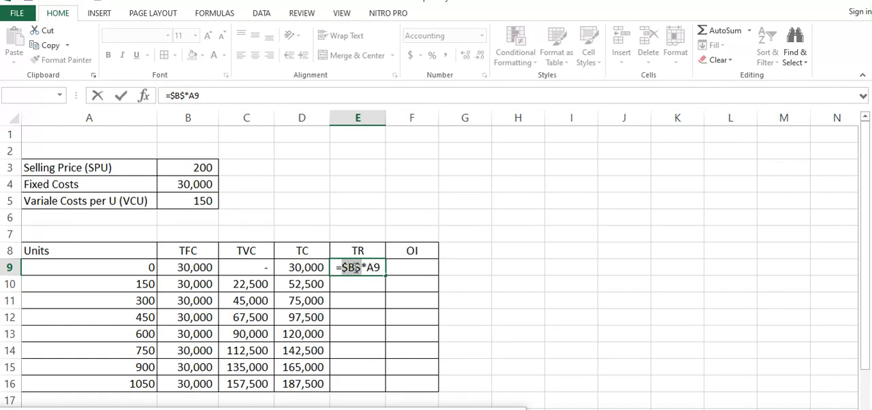
Step: Correct the total revenue formula in E9 to =$B$3*A9 and fill it down to E16
left_click(362, 267)
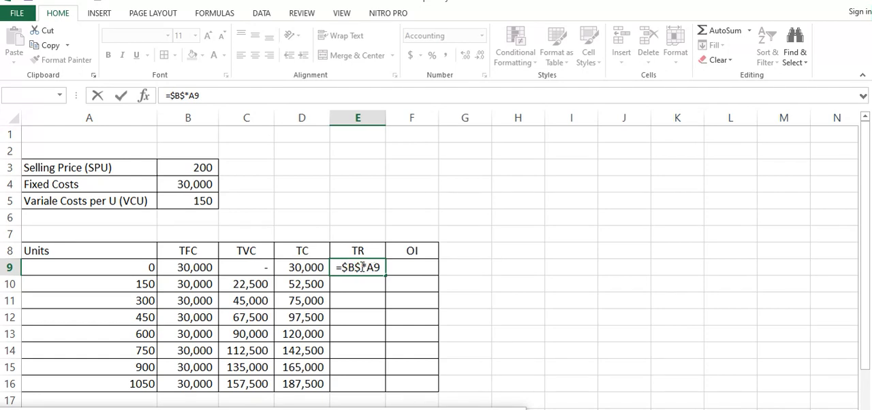
key("BackSpace")
key("BackSpace")
key("BackSpace")
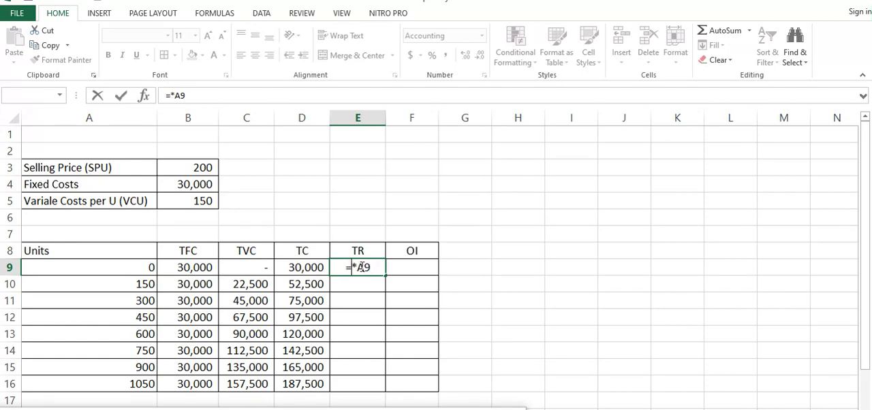
left_click(204, 168)
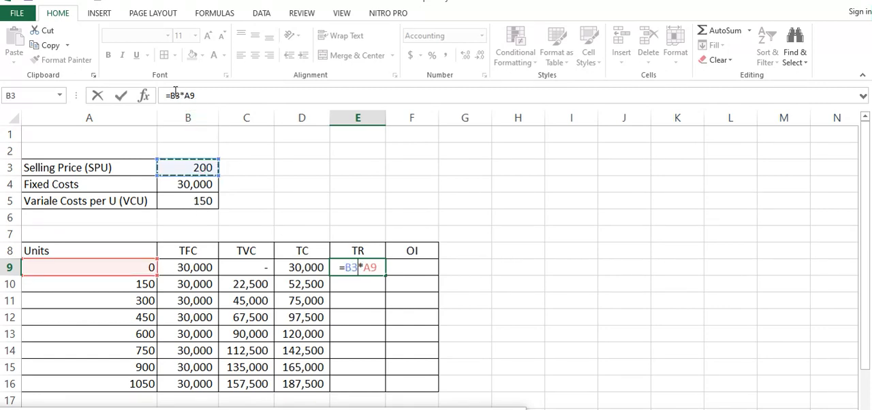
left_click(174, 95)
type("$B")
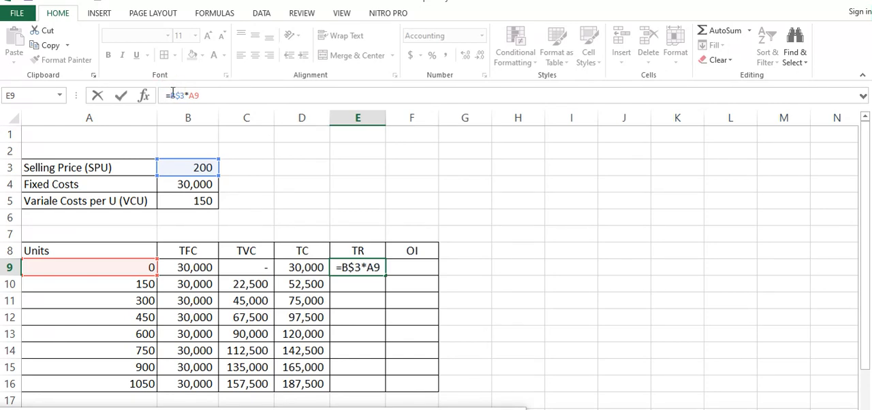
type("$")
key("Return")
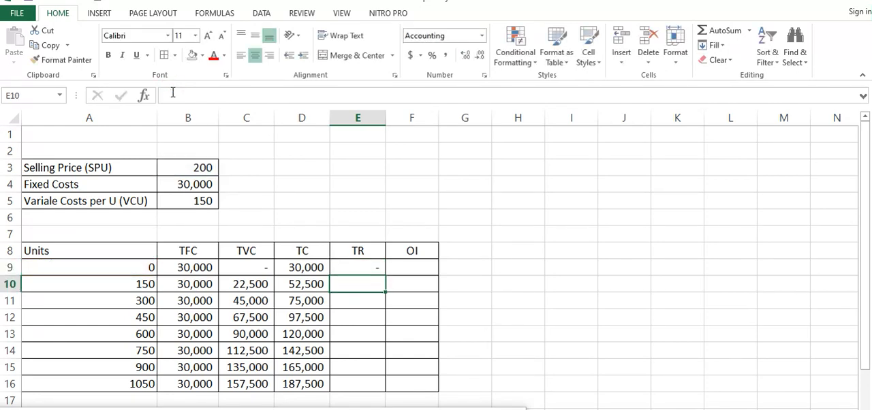
left_click(371, 263)
left_click_drag(384, 275, 384, 390)
Step: Calculate operating income as total revenue minus total cost with =E9-D9 in F9 and fill the formula down to F16
left_click(408, 269)
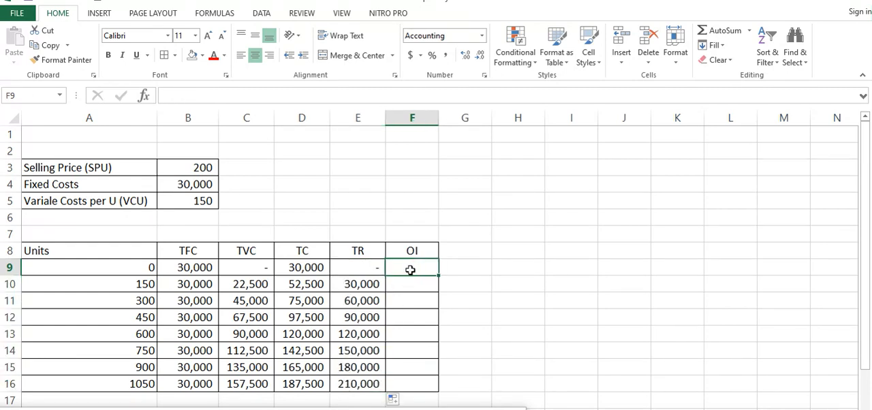
left_click(364, 252)
left_click(305, 252)
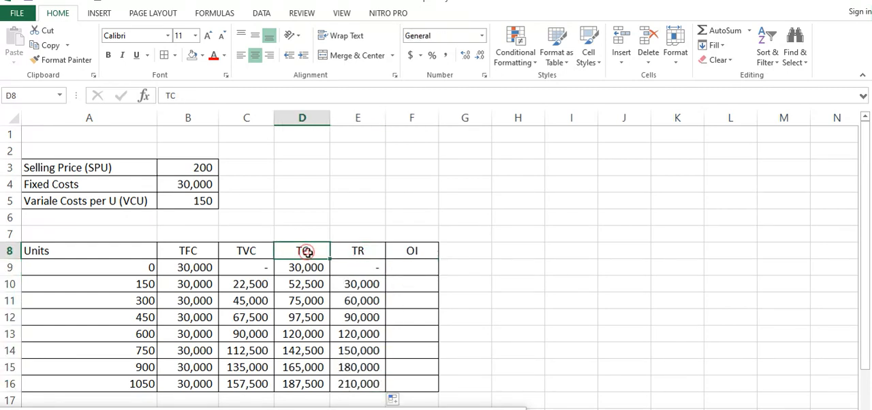
left_click(413, 272)
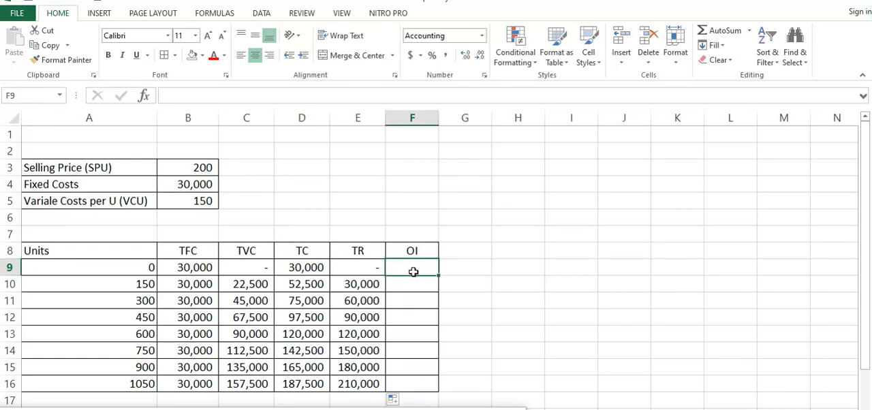
type("=")
left_click(355, 269)
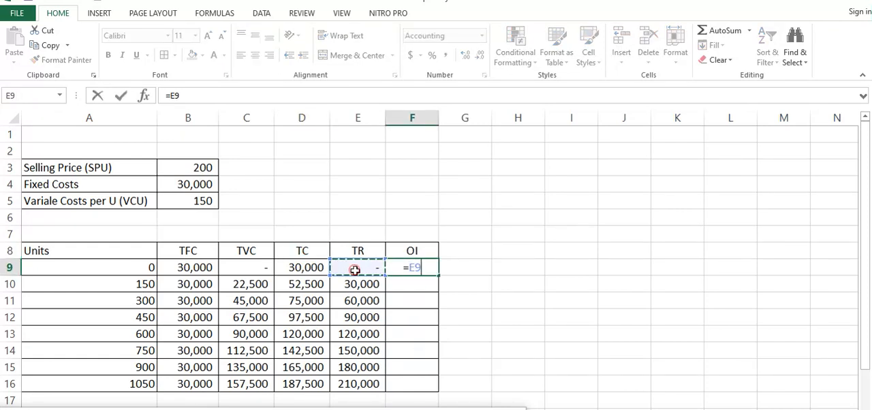
type("-")
left_click(315, 268)
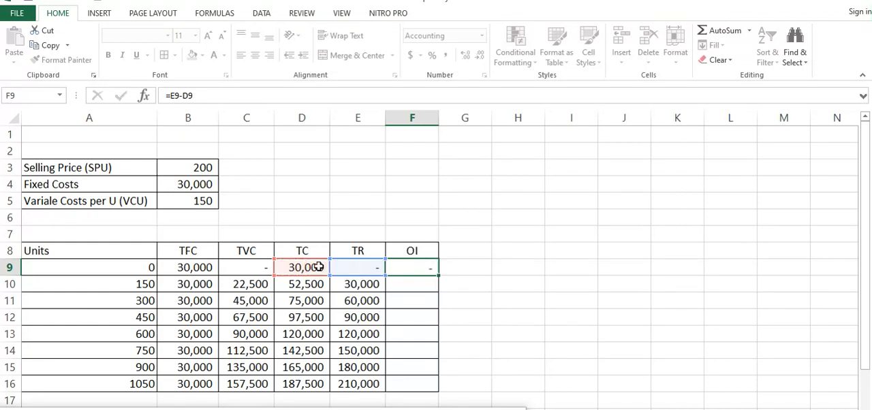
key("Return")
left_click(424, 268)
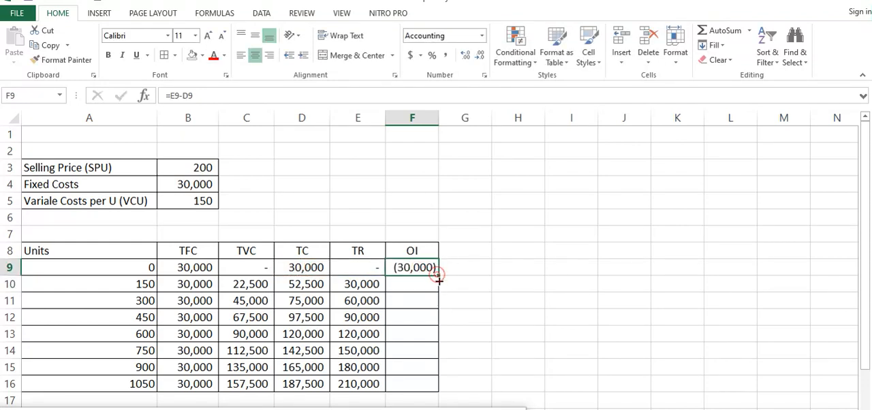
left_click_drag(438, 275, 443, 385)
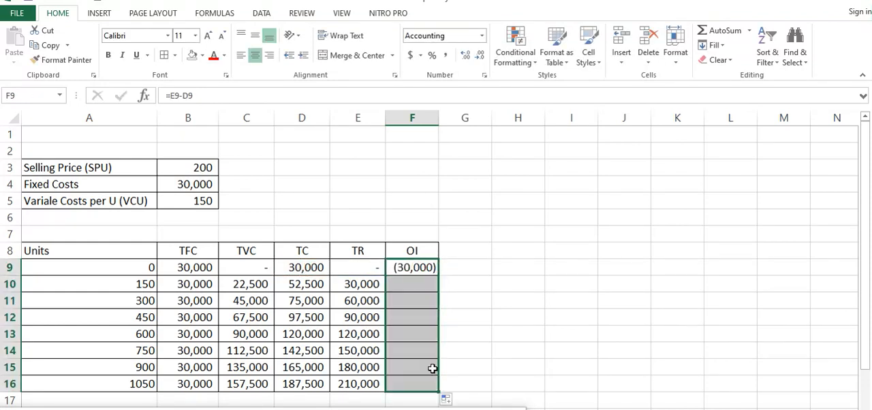
Step: Highlight the operating income cell for 600 units, F13, with a yellow fill
left_click(422, 271)
left_click(421, 336)
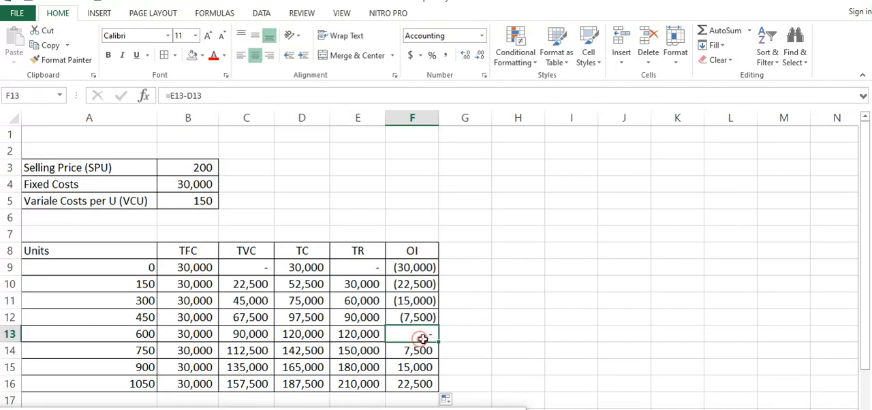
left_click(202, 55)
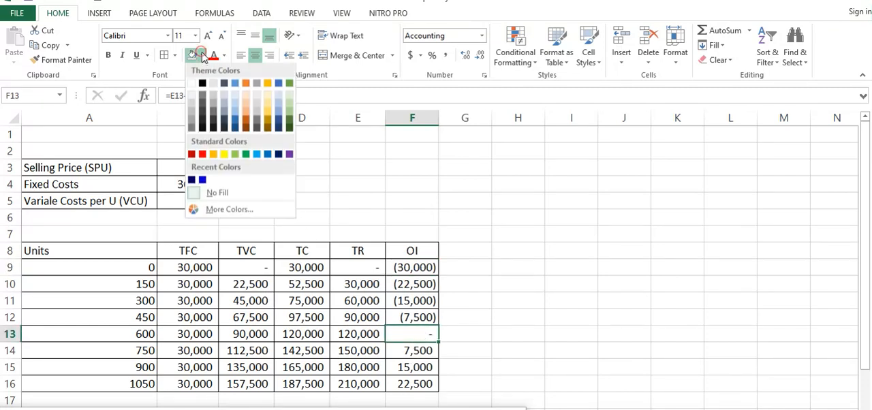
left_click(224, 156)
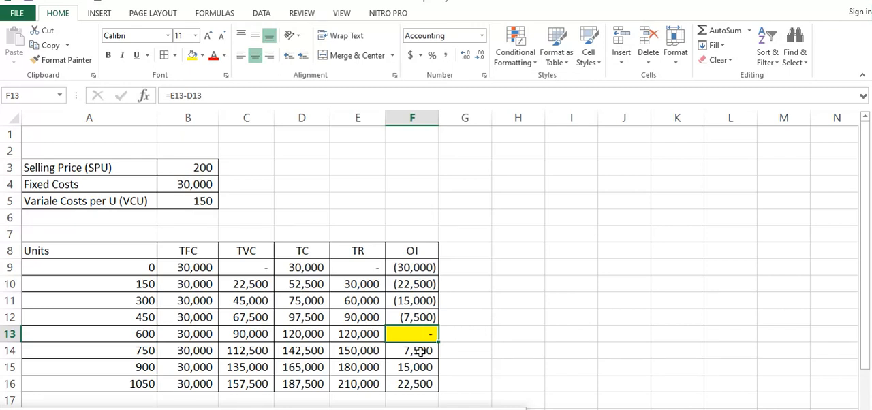
Step: Insert a 2-D line chart of the TC and TR columns, D8:E16, and move it clear of the TVC column
scroll(463, 323, "down", 1)
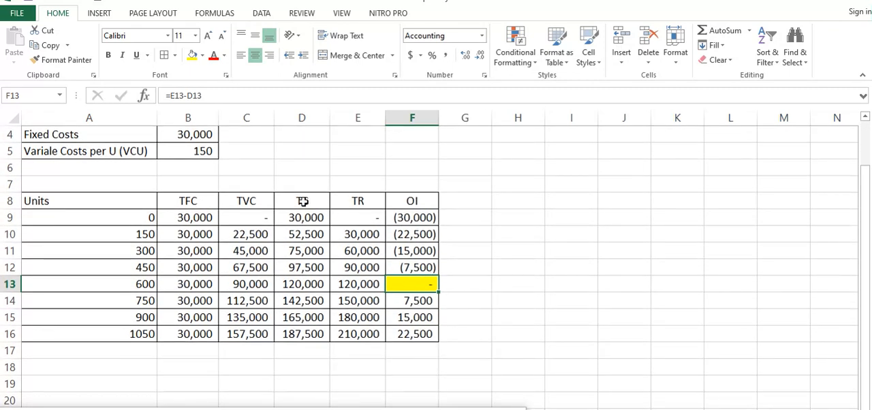
left_click_drag(300, 201, 356, 335)
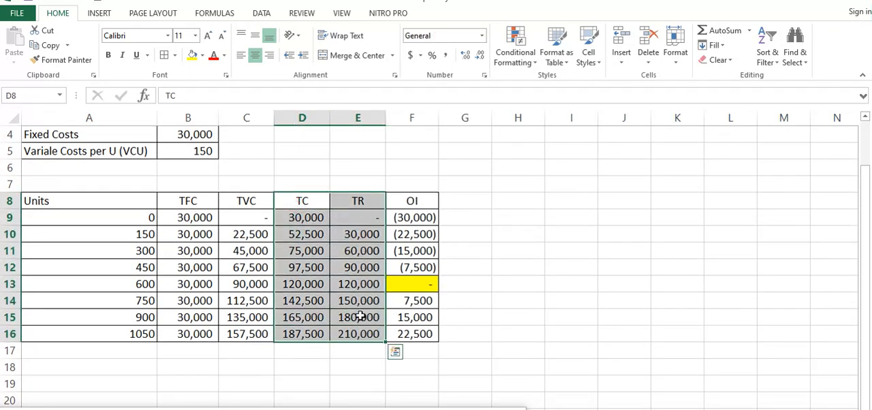
left_click(97, 15)
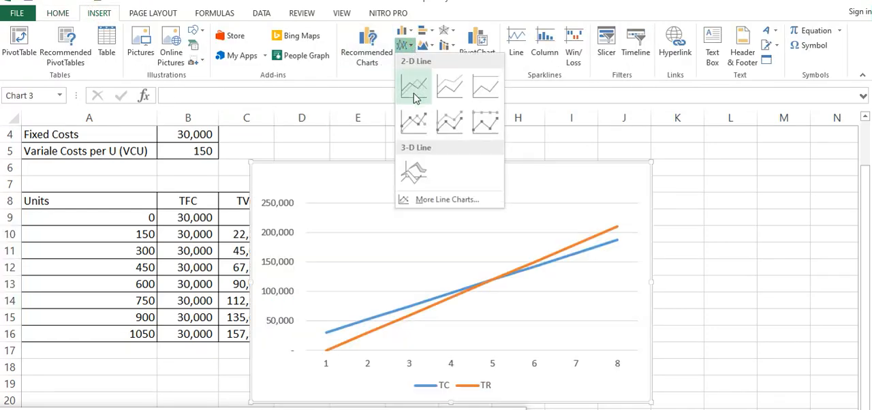
left_click(414, 97)
left_click_drag(425, 109, 482, 134)
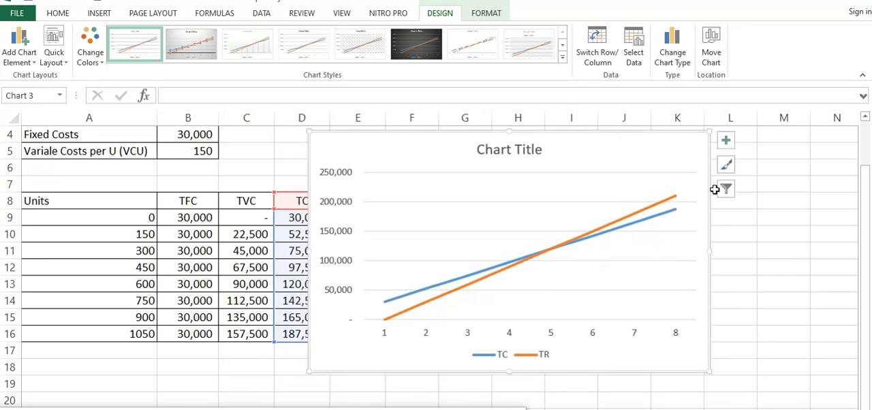
Step: Add up/down bars to the TC and TR line chart
left_click(723, 184)
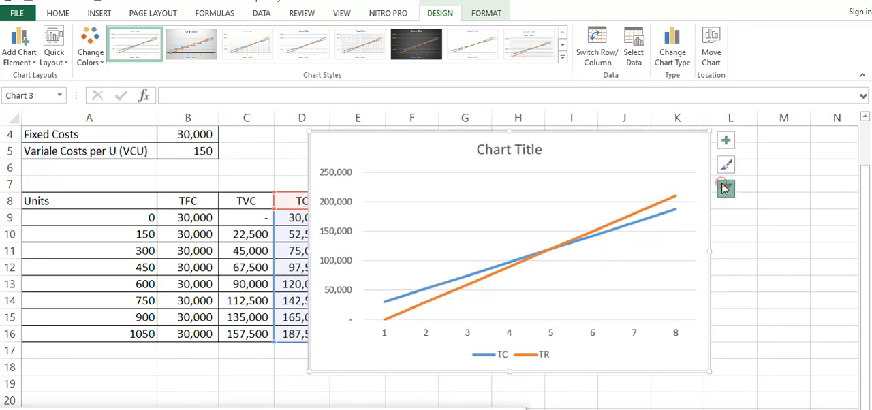
left_click(728, 144)
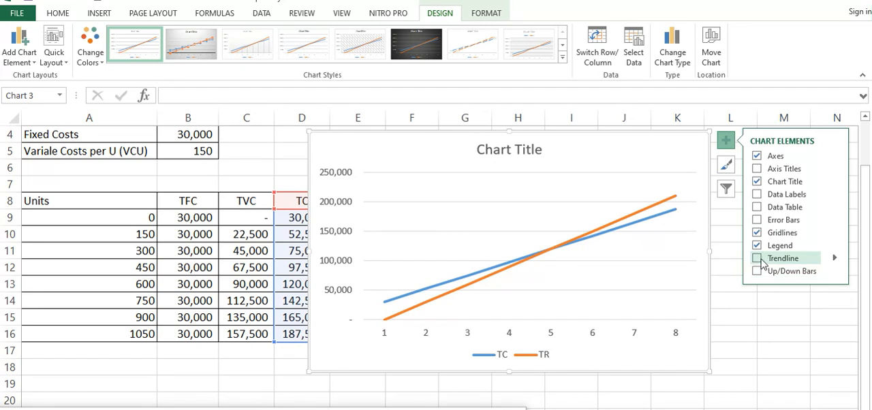
left_click(758, 270)
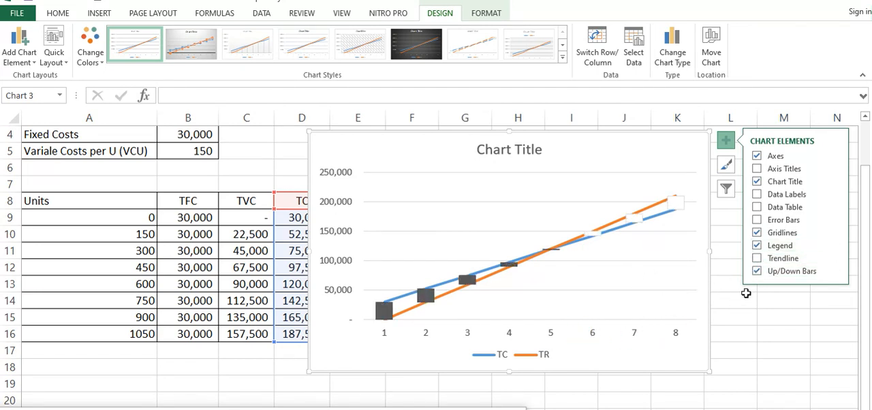
left_click(726, 189)
left_click(618, 334)
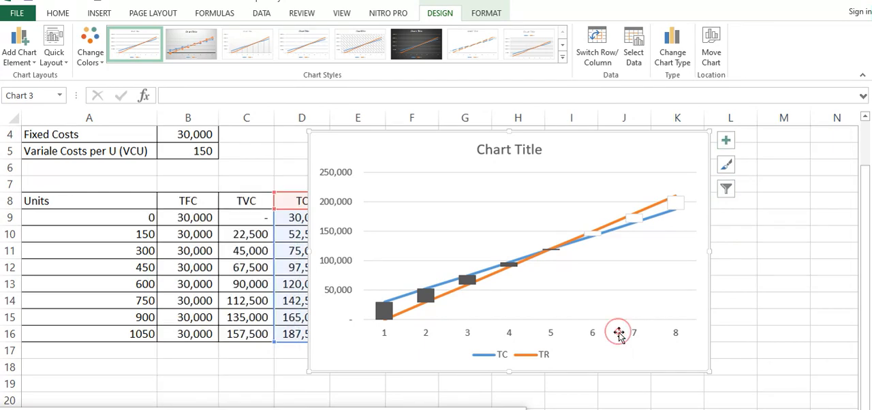
left_click(467, 333)
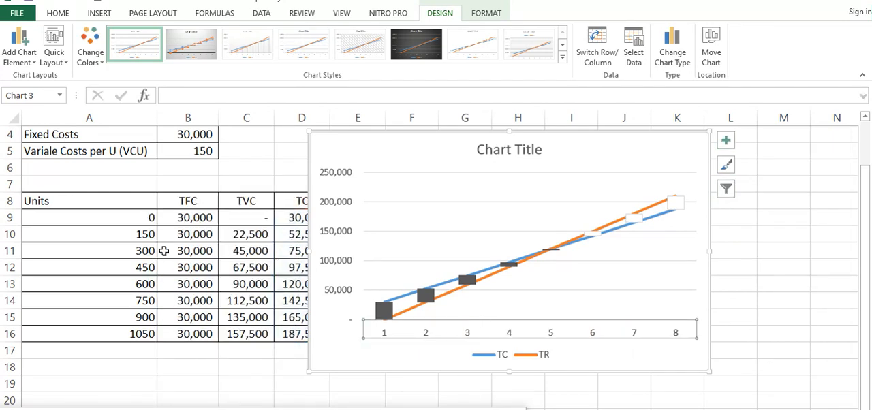
left_click(725, 193)
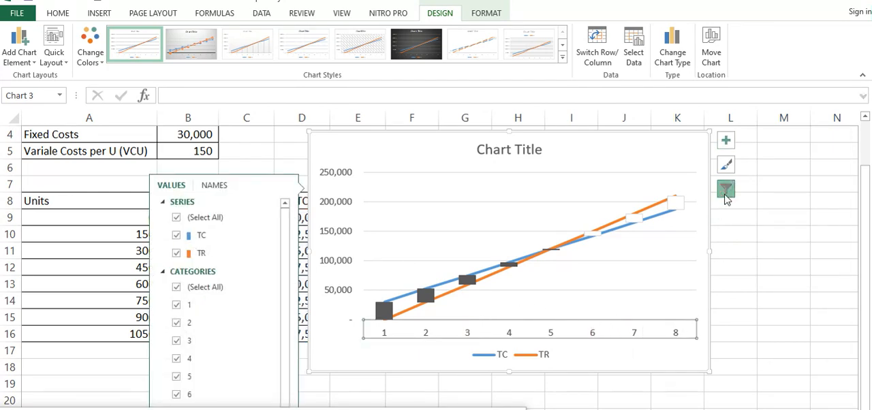
right_click(622, 338)
left_click(782, 297)
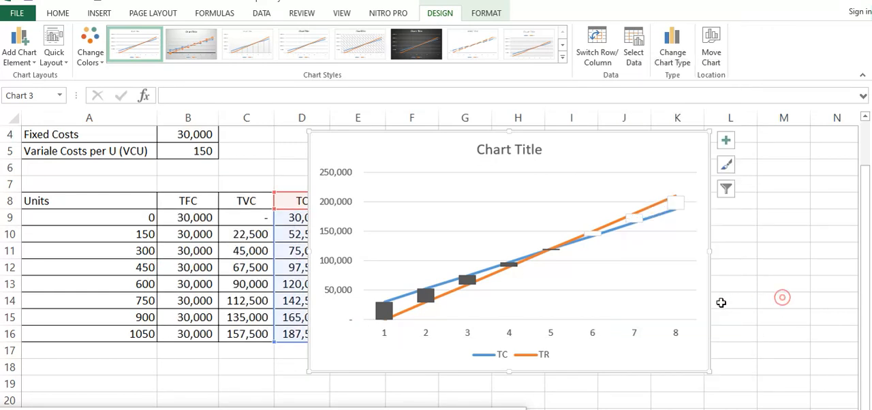
left_click(675, 332)
left_click(726, 191)
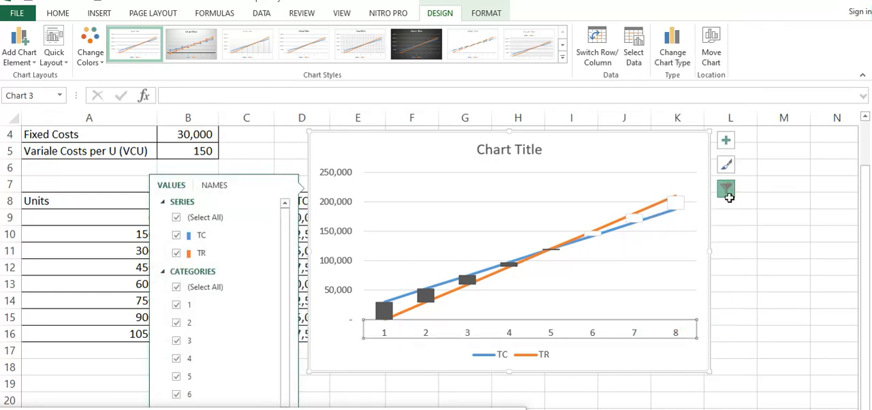
scroll(226, 367, "down", 1)
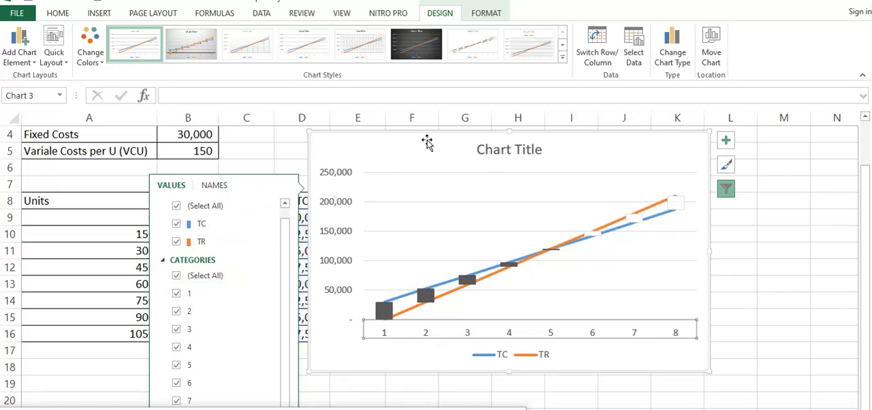
left_click_drag(428, 140, 412, 93)
scroll(682, 306, "down", 2)
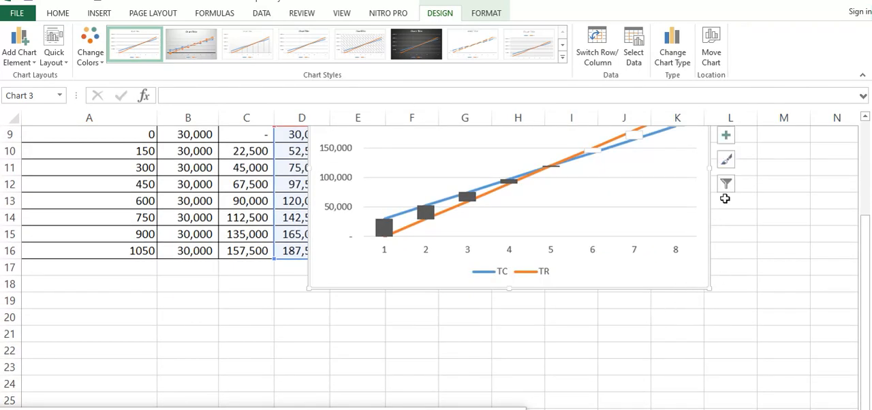
left_click(726, 185)
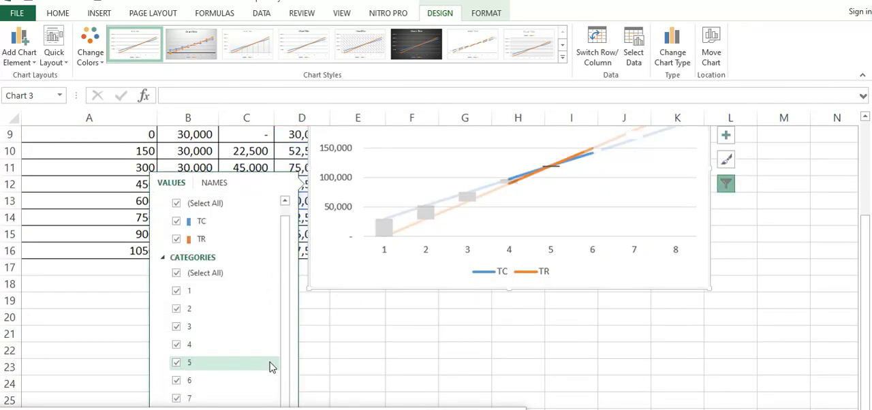
left_click(453, 409)
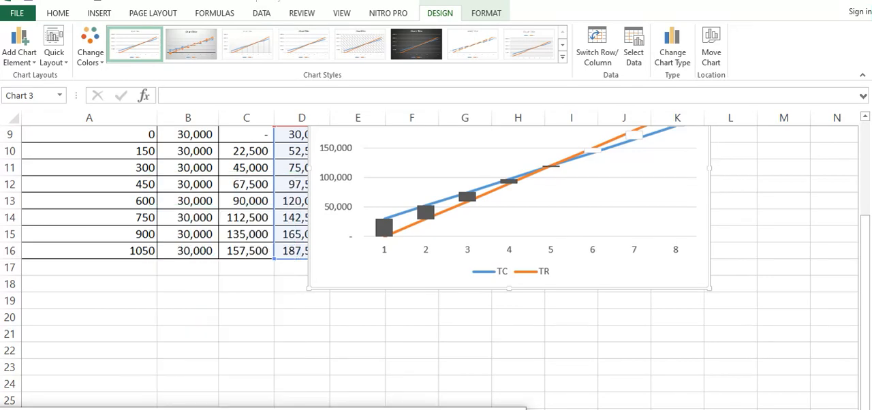
scroll(746, 205, "up", 2)
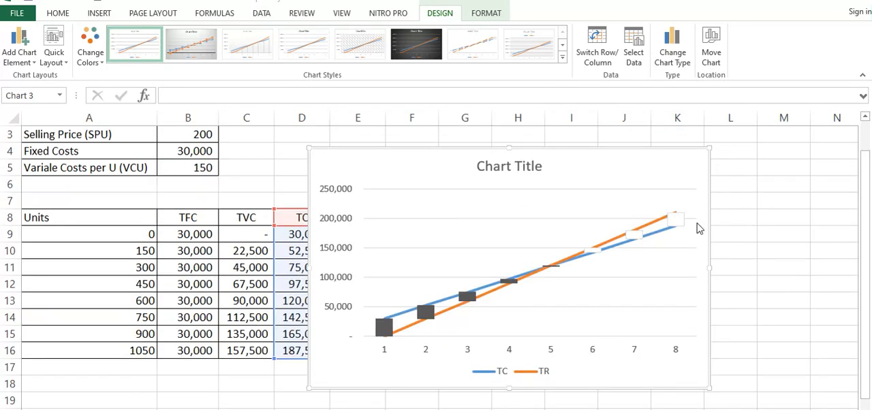
Step: Set the line chart's horizontal axis labels to the unit values in A9:A16 through its data source settings
left_click(725, 205)
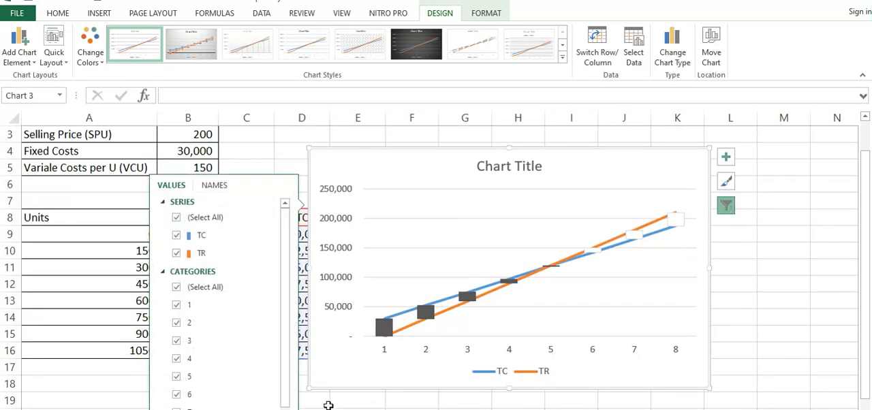
left_click(274, 409)
left_click_drag(532, 205, 638, 205)
left_click(628, 298)
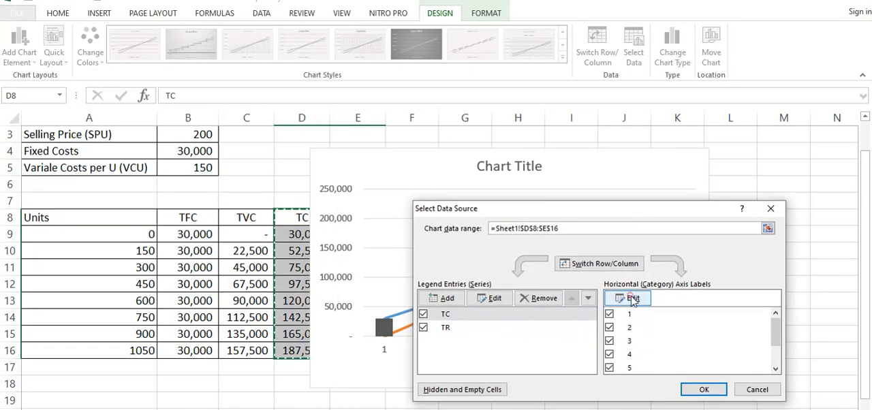
left_click_drag(138, 233, 141, 351)
left_click(512, 325)
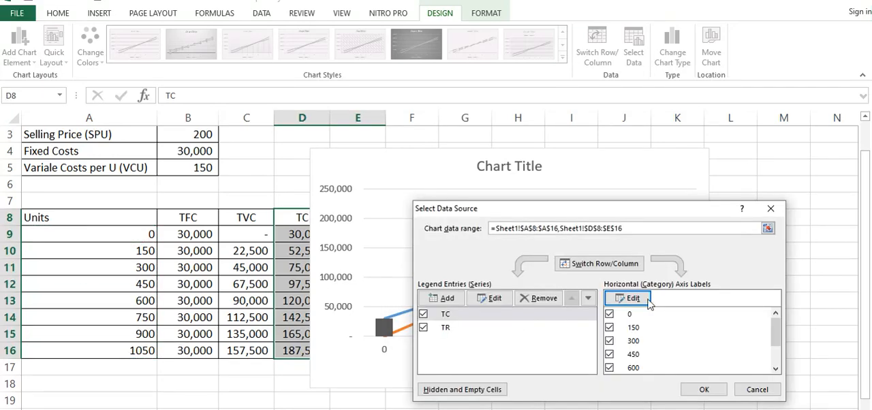
left_click(698, 386)
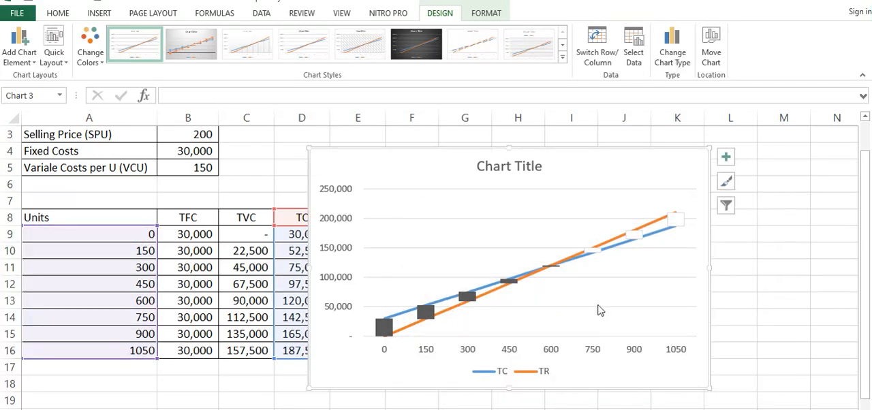
Step: Examine the chart's down bar at 600 units and the TR line just beyond its crossing with TC
left_click(555, 266)
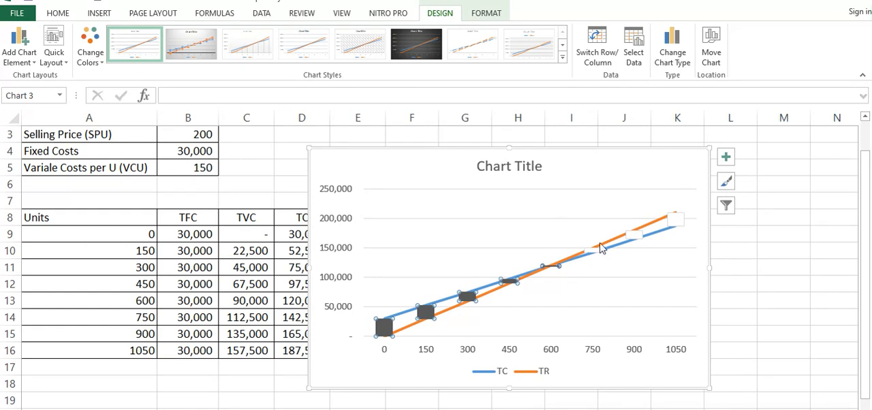
mouse_move(602, 249)
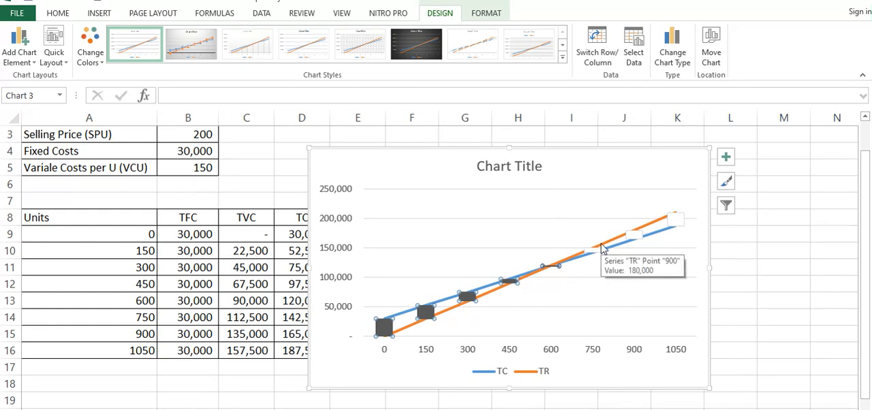